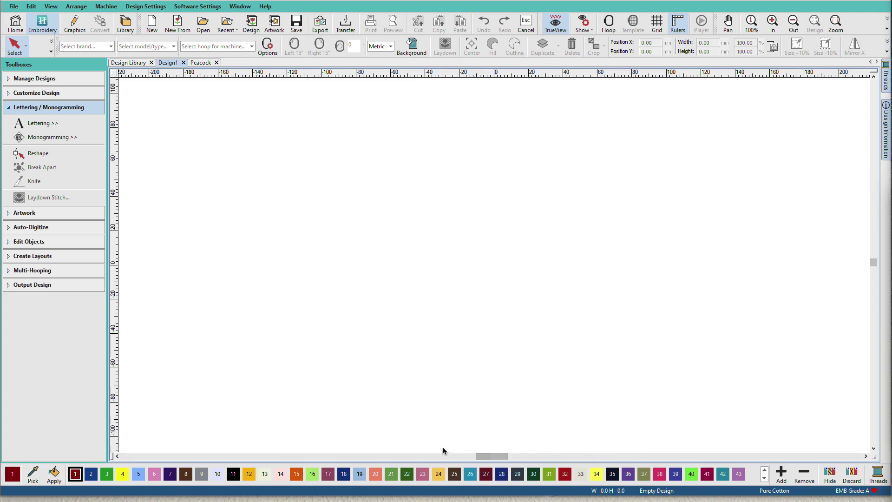
# - Page through the palette colours, then make thread 2 (3522 Blue) and then green thread 3 current
pyautogui.click(764, 479)
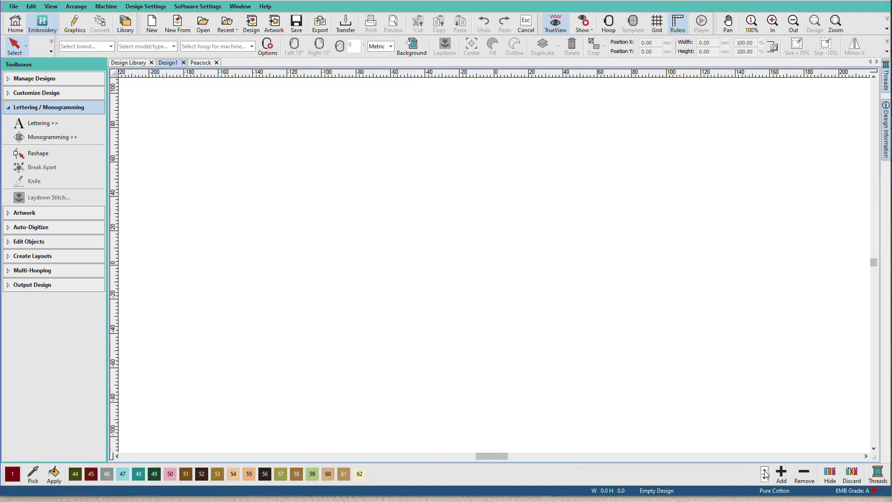
pyautogui.click(764, 470)
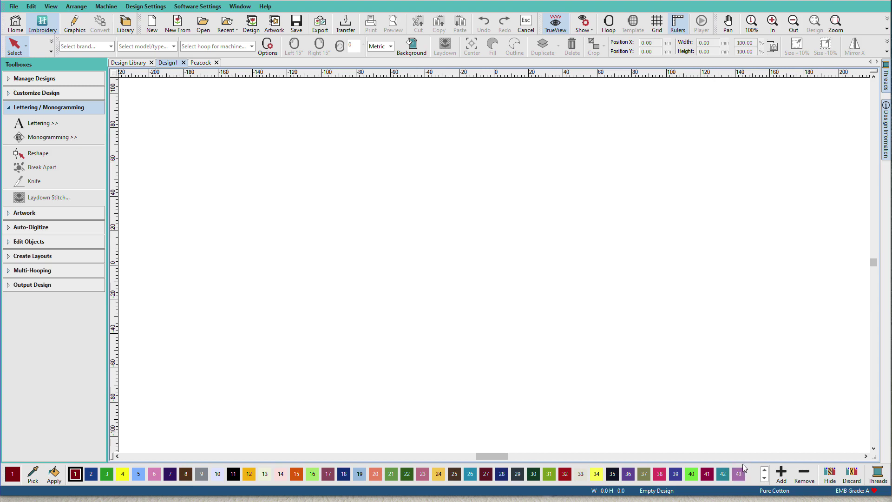
pyautogui.click(764, 479)
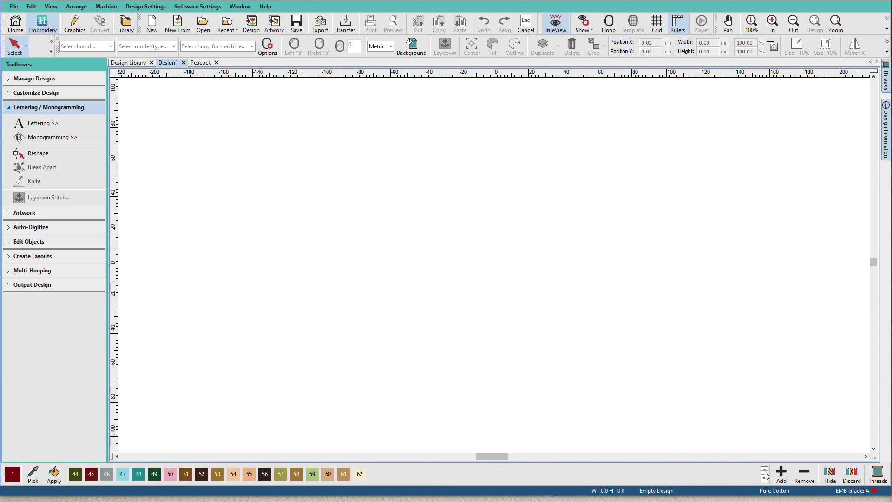
pyautogui.click(764, 471)
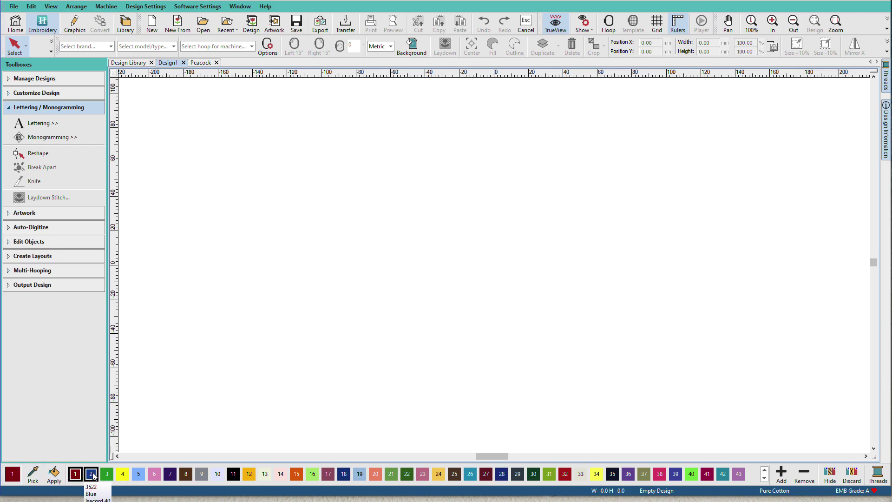
pyautogui.click(92, 473)
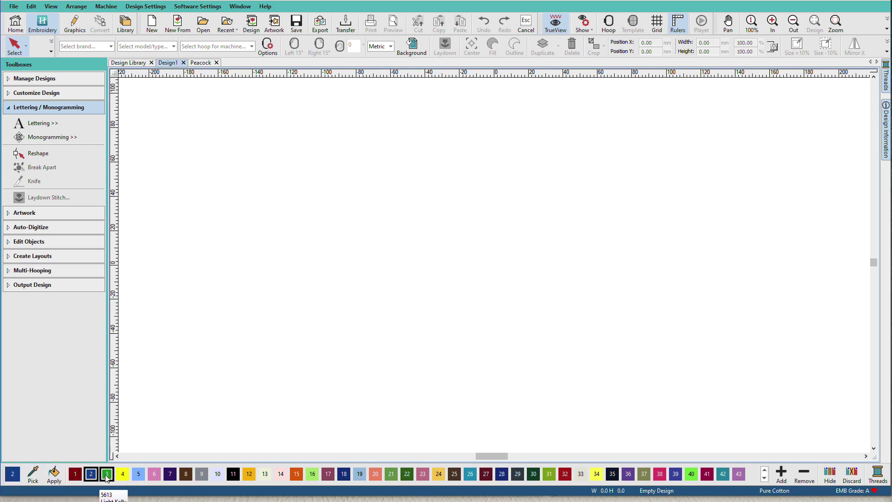
pyautogui.click(106, 474)
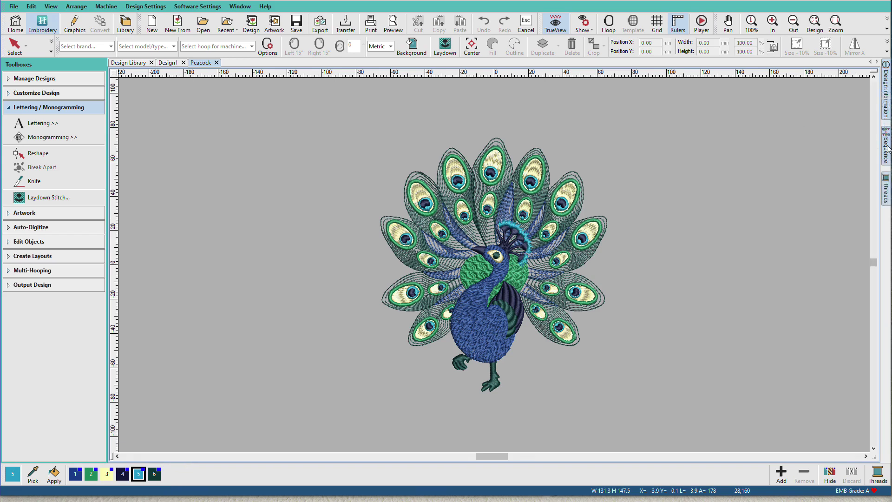
# - Show the Sequence docker as a compact list with Code and Objects columns, starting at 1290 (22 objects)
pyautogui.click(886, 147)
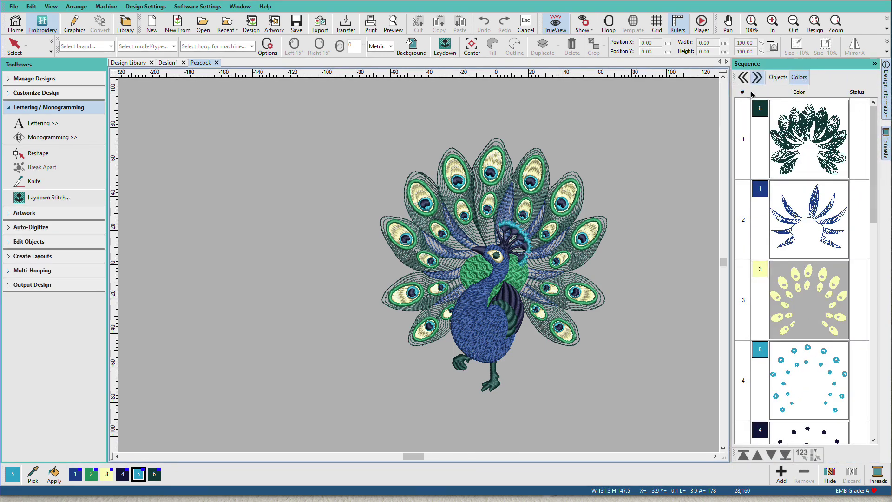
pyautogui.click(743, 77)
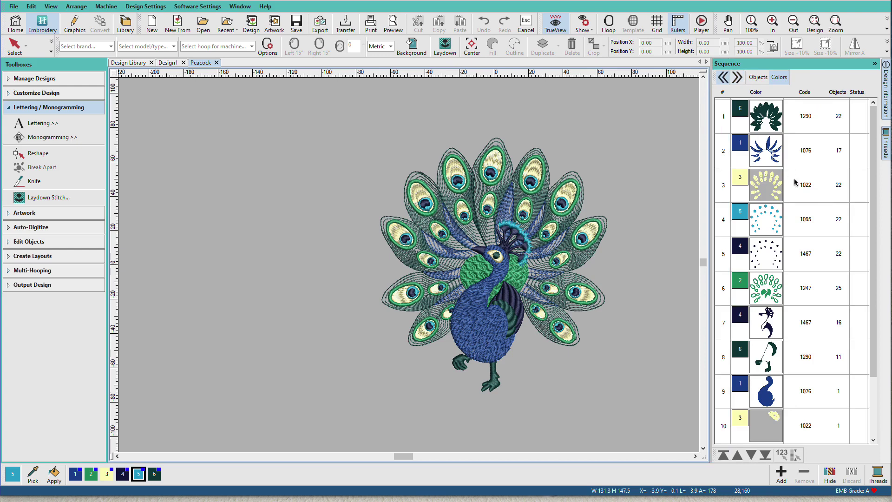
pyautogui.moveTo(873, 151); pyautogui.dragTo(867, 217)
pyautogui.scroll(4, 836, 261)
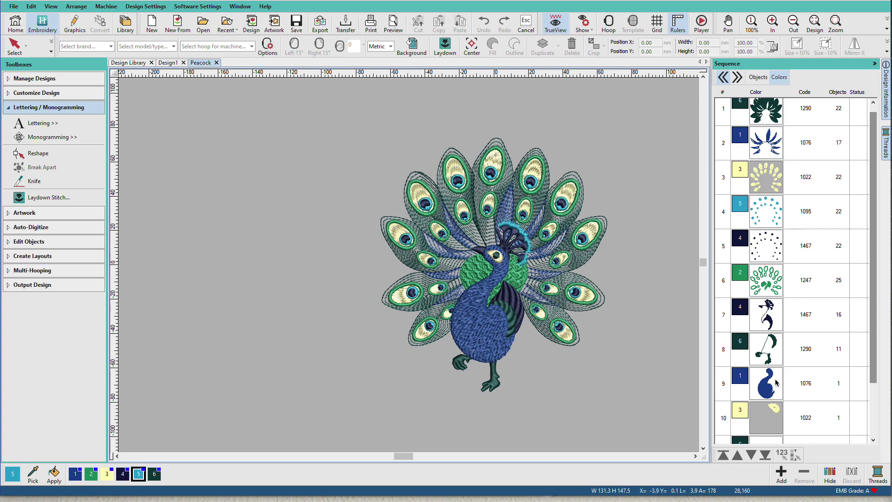
# - Open Design Information's Thread Colors tab showing 28,160 stitches, 6 colours and 12 stops
pyautogui.click(886, 89)
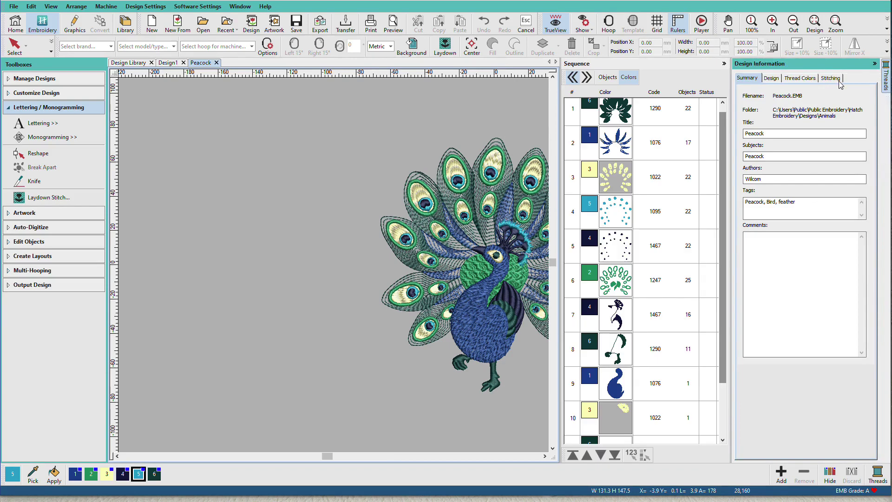
pyautogui.click(799, 79)
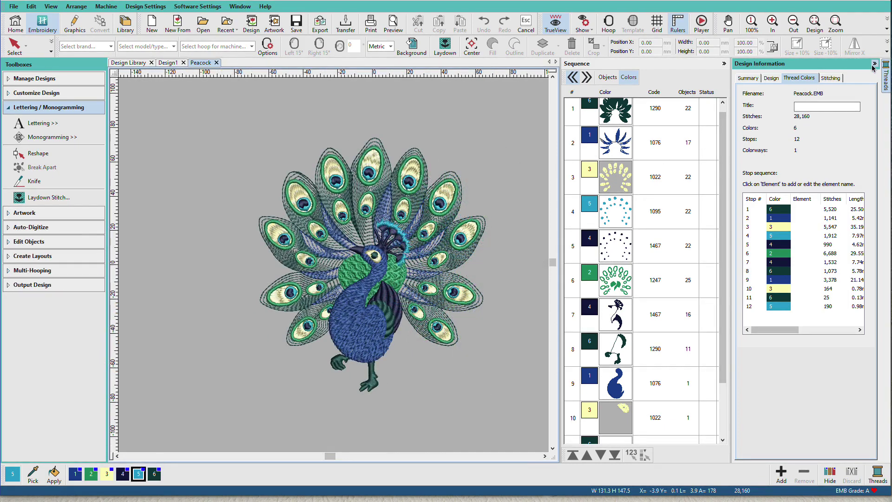
# - Collapse Design Information and open the Threads docker listing Gunold+Stickma Sulky colours
pyautogui.click(873, 64)
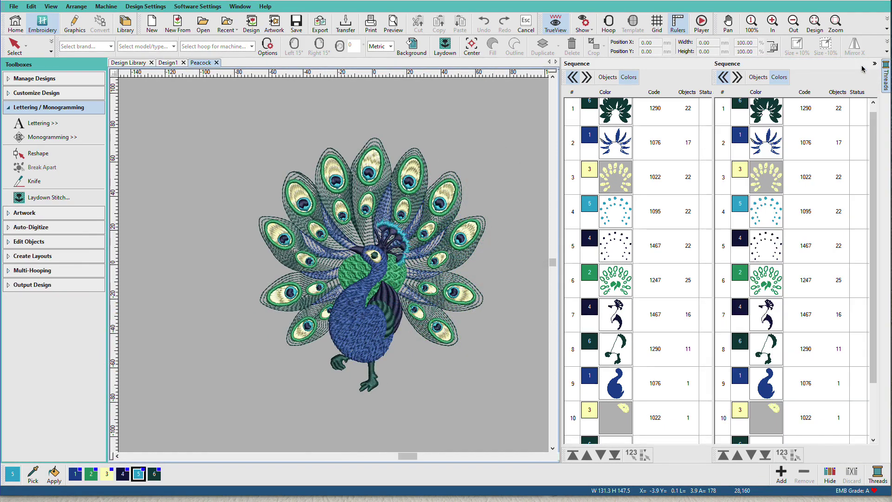
pyautogui.click(885, 84)
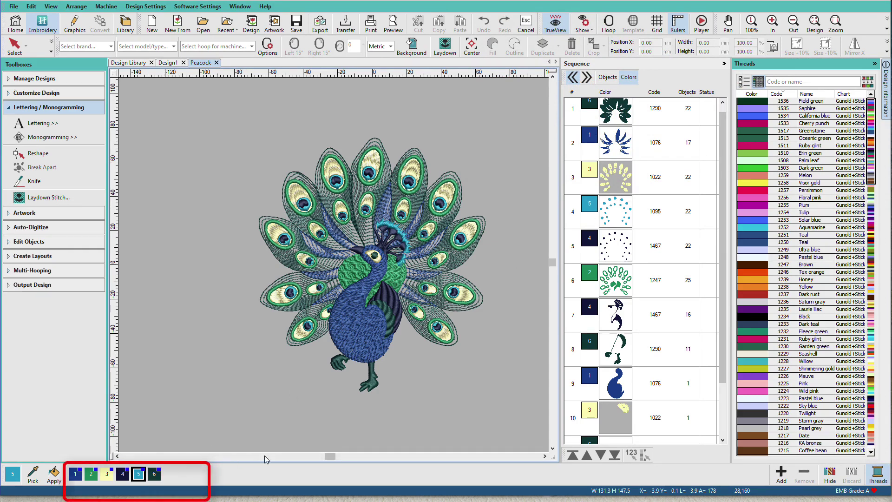
# - Use Add below the colour bar three times to create colour slots 7, 8 and 9
pyautogui.click(781, 472)
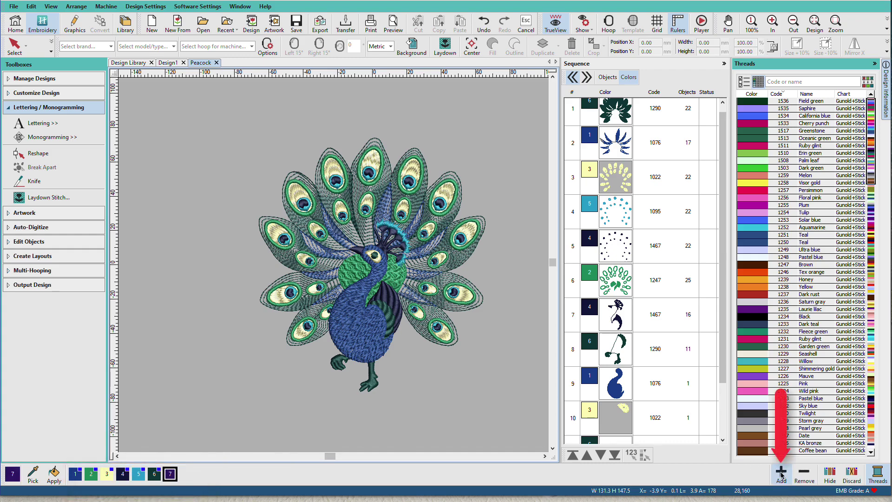
pyautogui.click(781, 472)
pyautogui.click(781, 472)
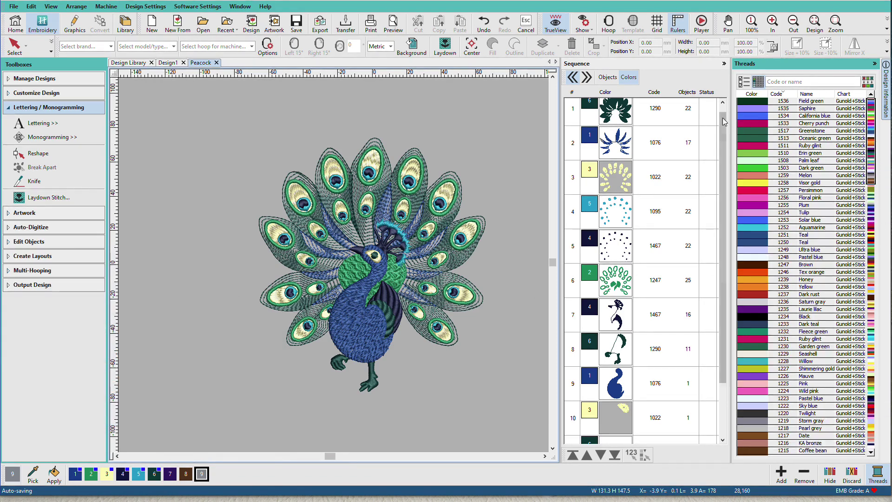
# - Add 1535 Saphire and 1534 California blue from the Threads list as colours 10 and 11, then select colour 3
pyautogui.doubleClick(751, 112)
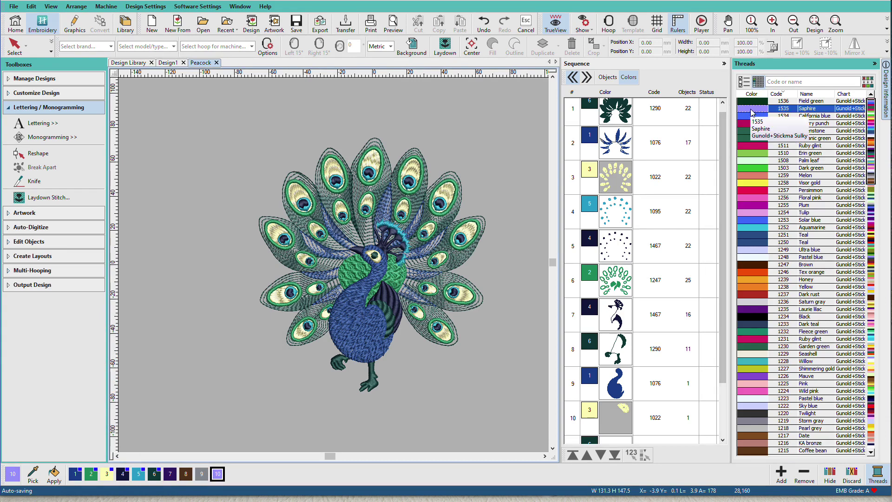
pyautogui.doubleClick(751, 116)
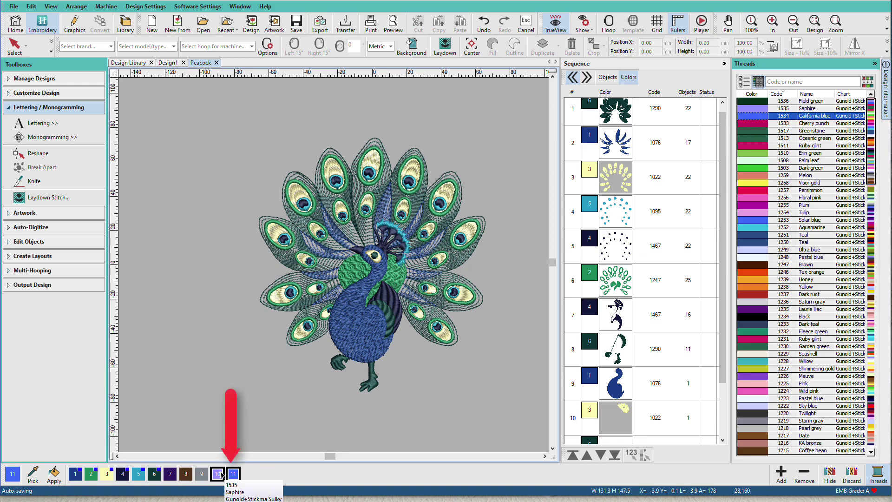
pyautogui.click(109, 474)
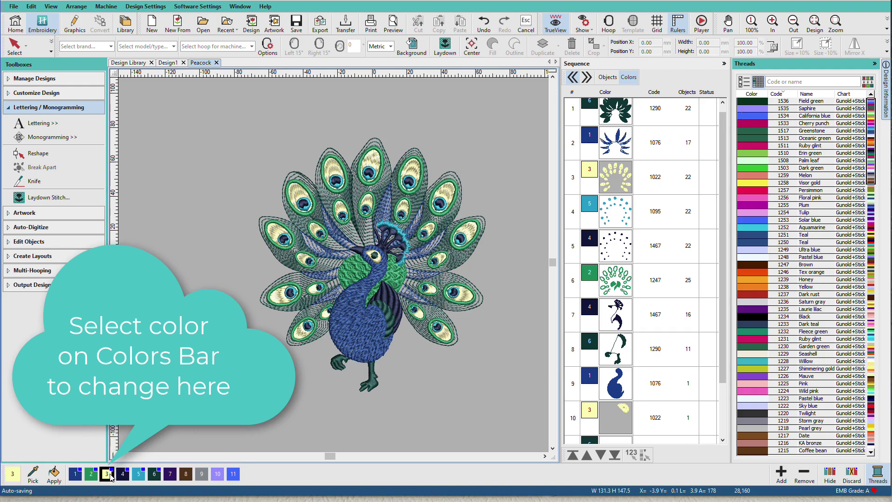
# - Recolour design colour 3 to 1258 Visor gold and colour 1 to 1251 Teal
pyautogui.click(765, 185)
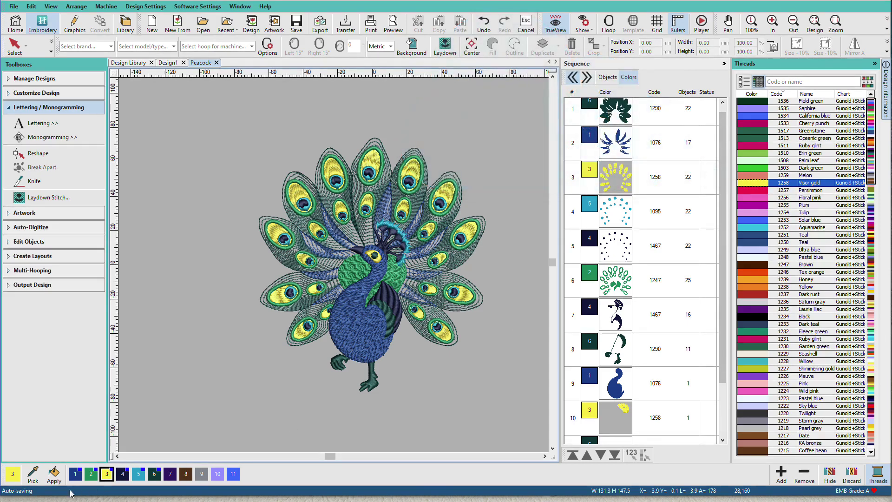
pyautogui.click(75, 473)
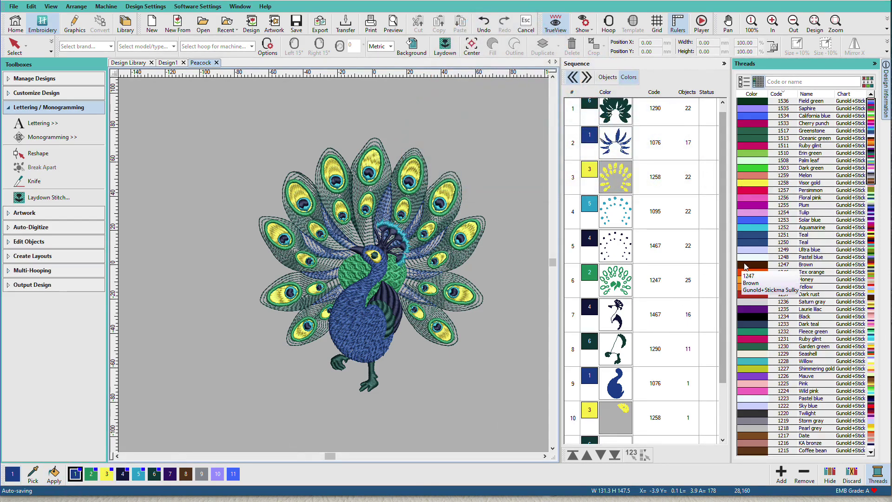
pyautogui.click(757, 236)
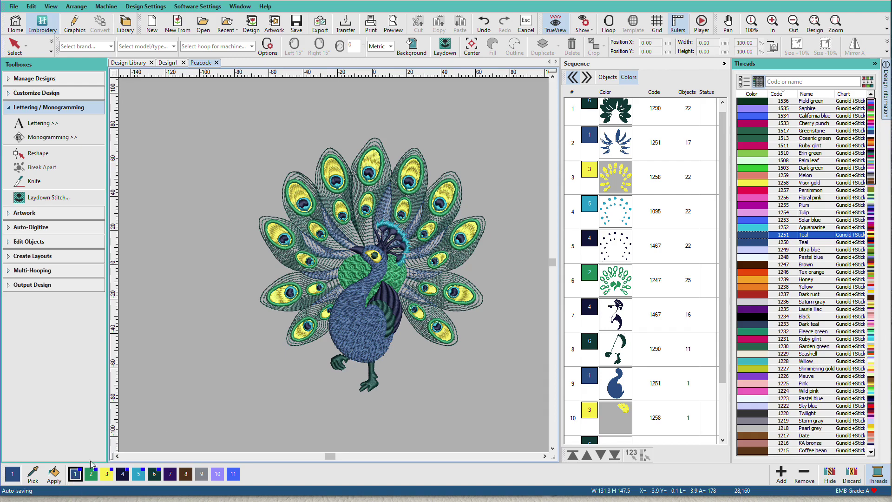
# - Make one feather eye on the tail's right 1257 Persimmon and hide unused colours
pyautogui.click(464, 299)
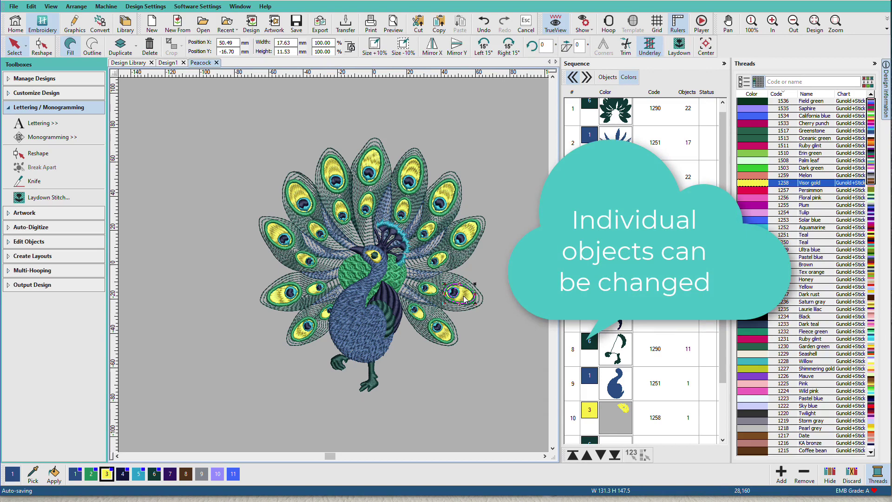
pyautogui.click(761, 191)
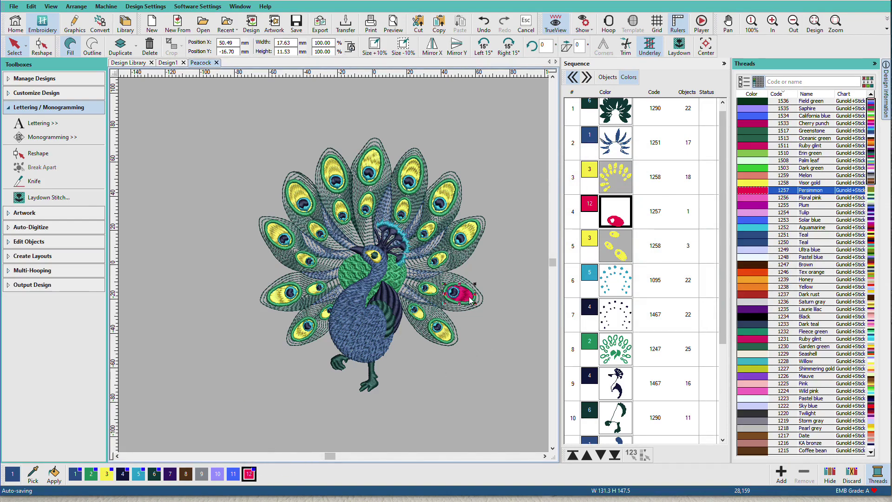
pyautogui.click(829, 474)
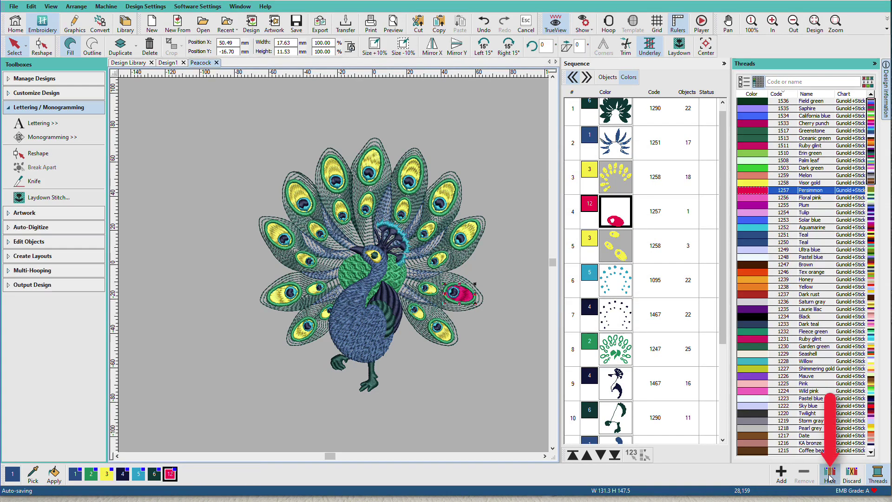
# - Undo the Persimmon eye, reveal unused colours, redo the pink eye, then discard unused colours
pyautogui.hotkey('ctrl', 'z')
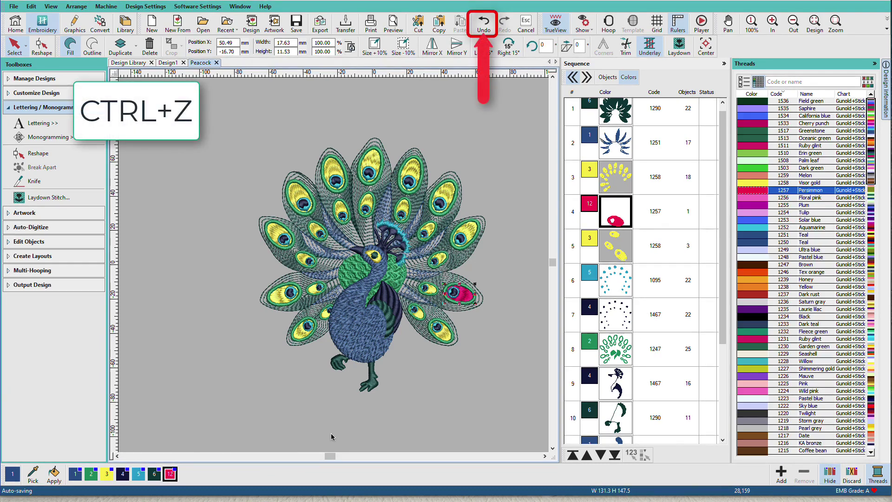
pyautogui.hotkey('ctrl', 'z')
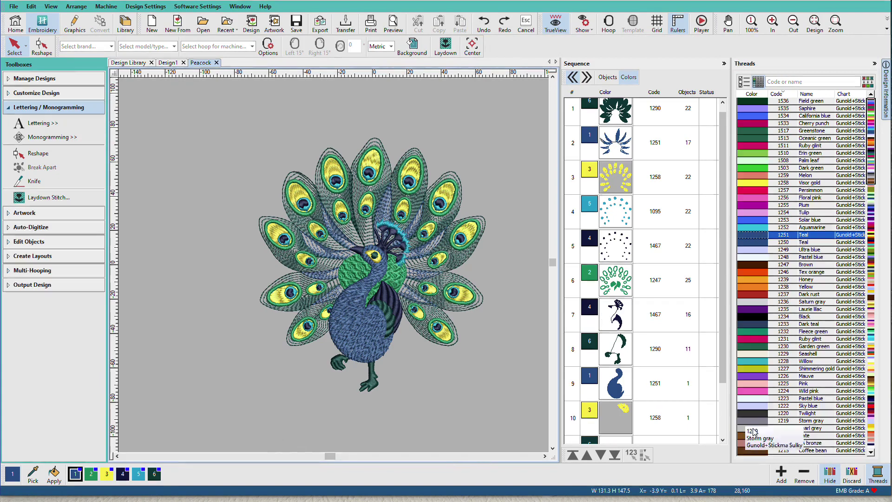
pyautogui.click(832, 476)
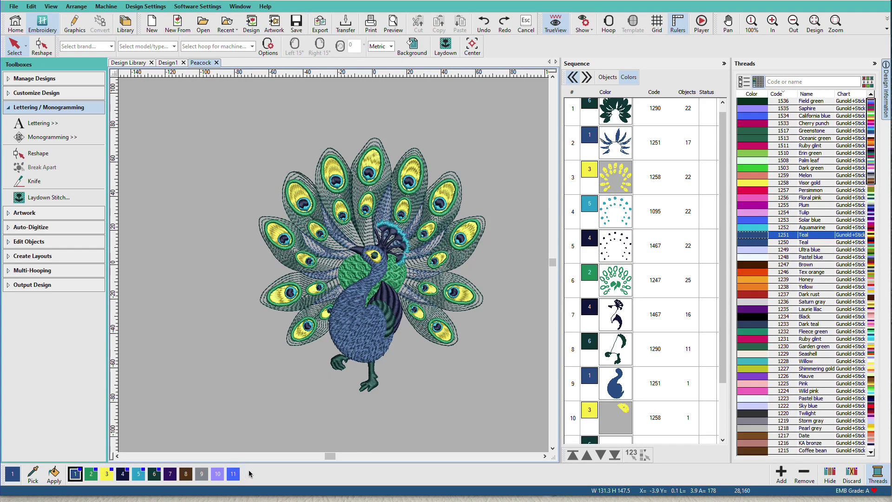
pyautogui.hotkey('ctrl', 'y')
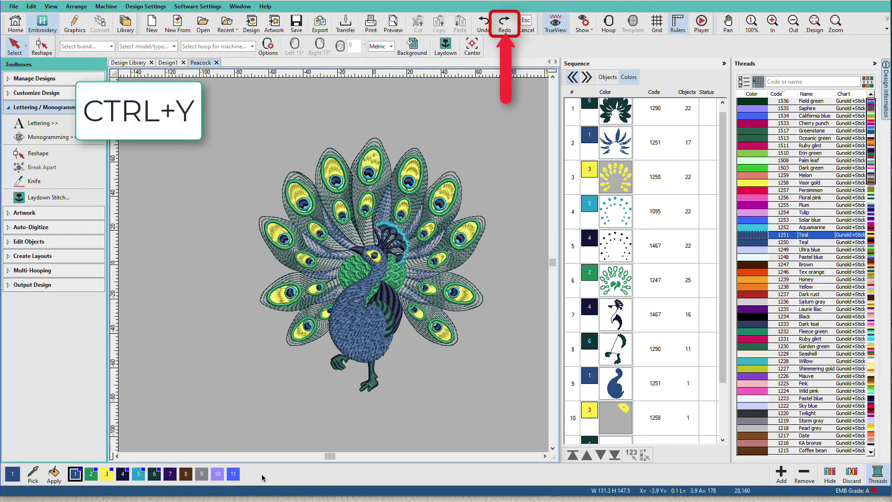
pyautogui.hotkey('ctrl', 'y')
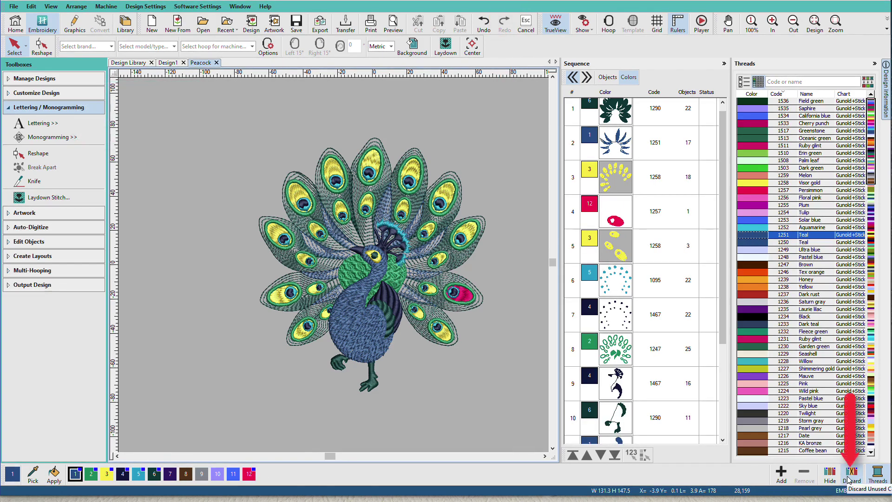
pyautogui.click(847, 478)
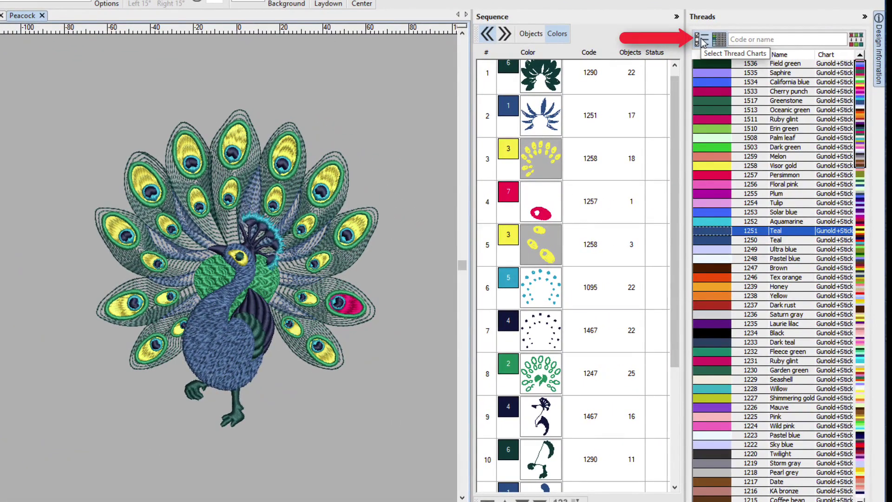
# - In Select Thread Charts, remove Gunold+Stickma Sulky, add Hemingworth, and confirm with OK
pyautogui.click(702, 41)
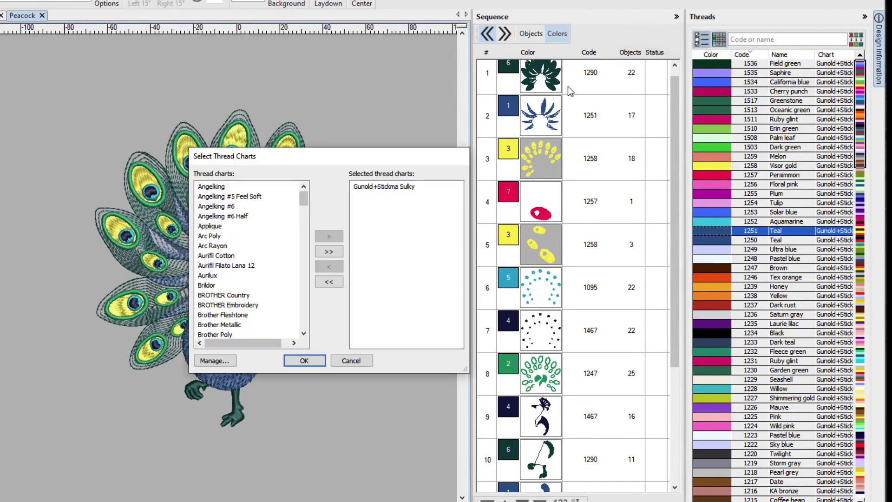
pyautogui.click(364, 187)
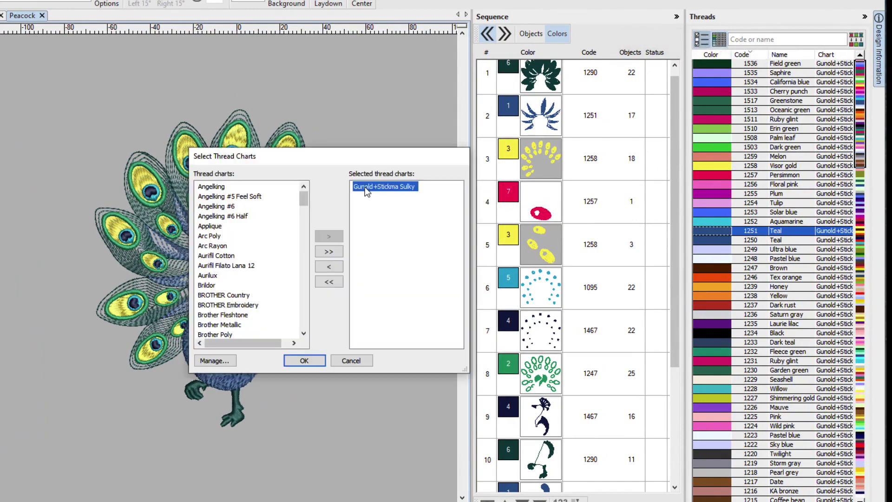
pyautogui.click(334, 269)
pyautogui.doubleClick(399, 188)
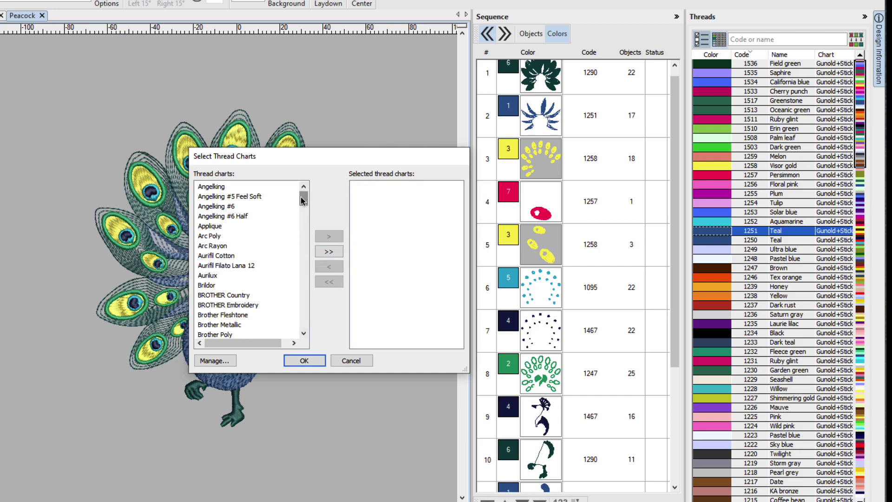
pyautogui.moveTo(302, 199); pyautogui.dragTo(302, 255)
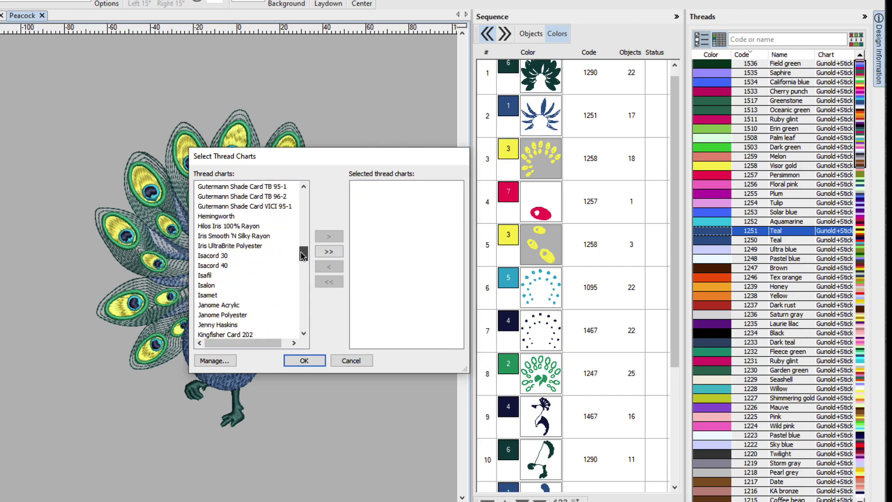
pyautogui.click(221, 217)
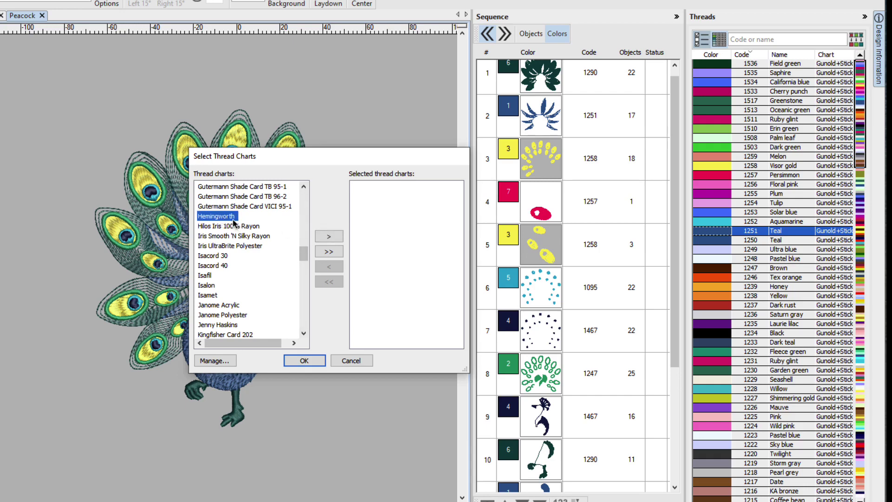
pyautogui.doubleClick(233, 219)
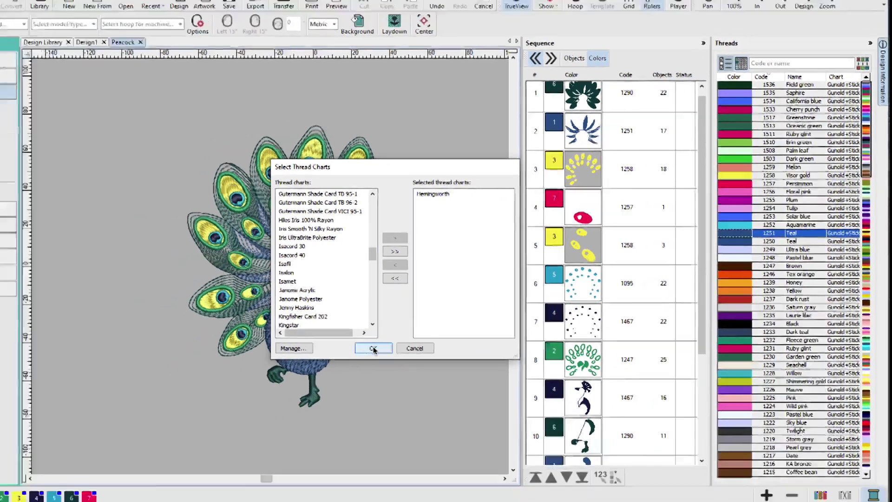
pyautogui.click(304, 361)
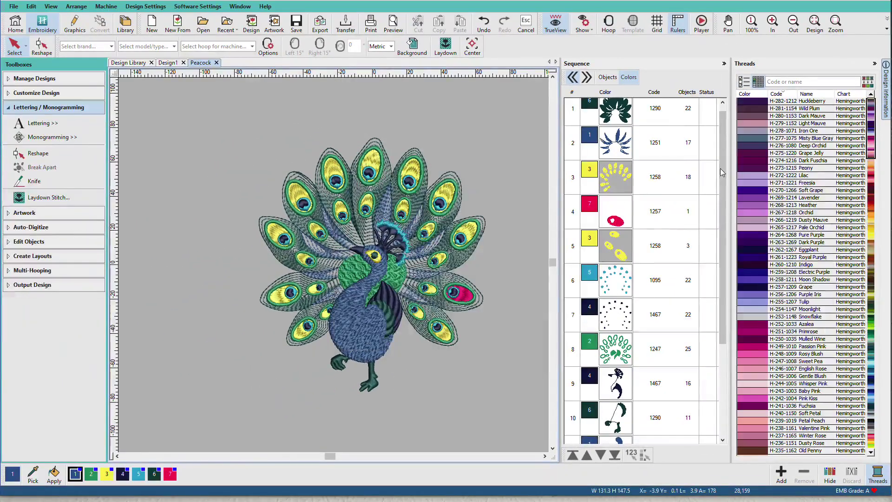
# - Match every Peacock colour to its closest Hemingworth thread, e.g. H-081-1184 and H-172-1225 Lemon Citrus
pyautogui.click(867, 85)
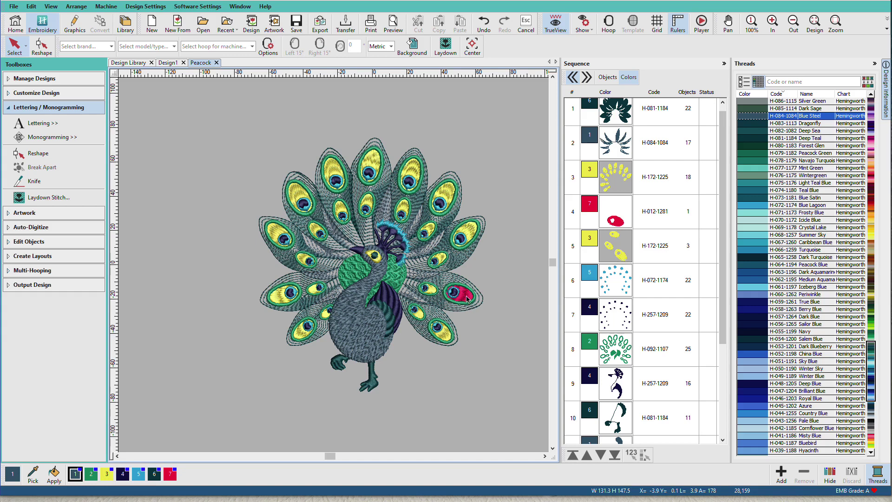
# - Recolour the 22 feather-dot objects in sequence row 7 to Hemingworth Orchid H-267-1218
pyautogui.click(622, 322)
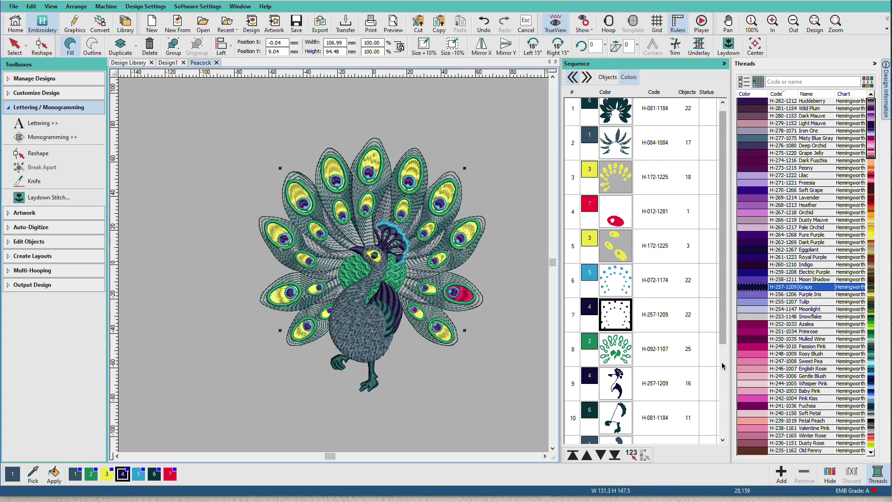
pyautogui.click(759, 215)
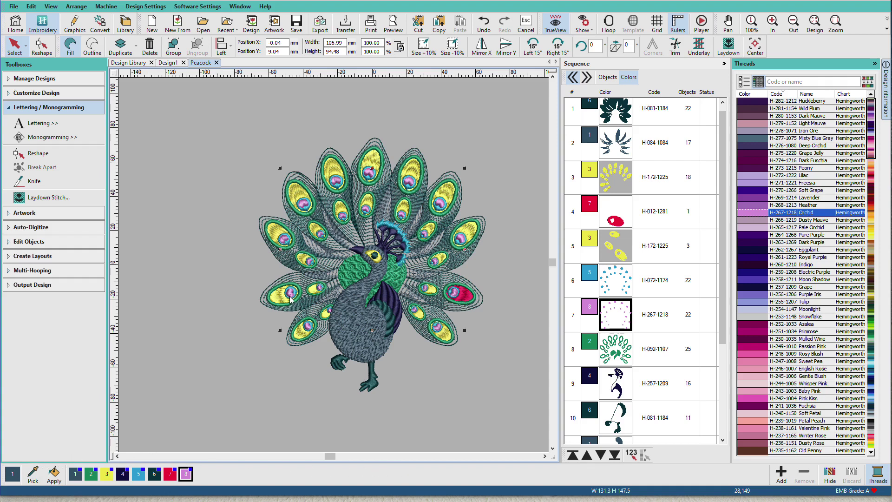
# - Sample the peacock's tail teal, body, leg and wing colours from the design
pyautogui.click(35, 472)
pyautogui.click(267, 302)
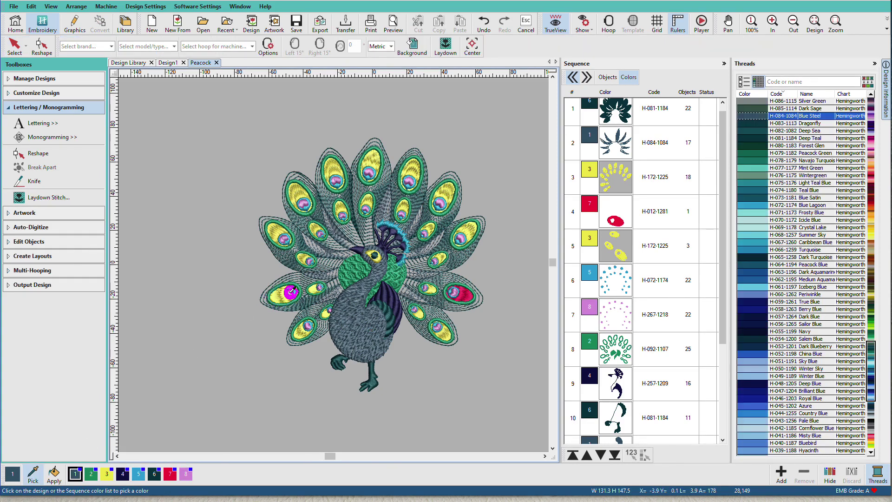
pyautogui.click(289, 294)
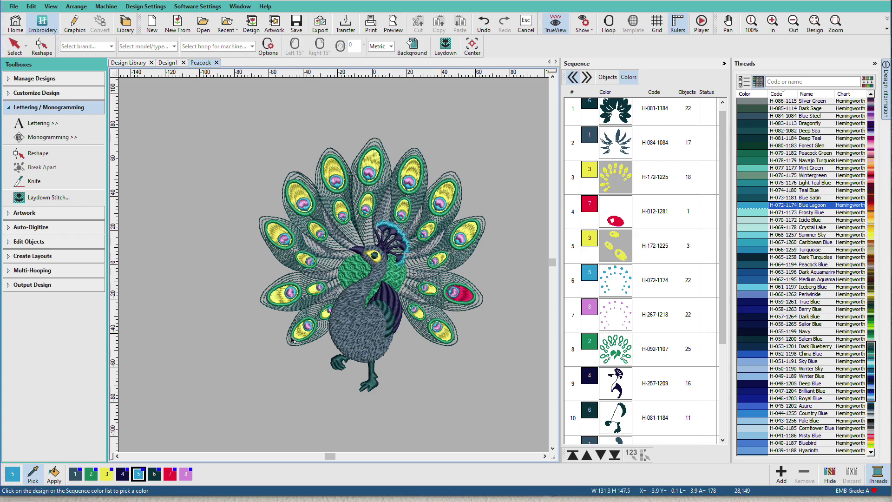
pyautogui.click(368, 331)
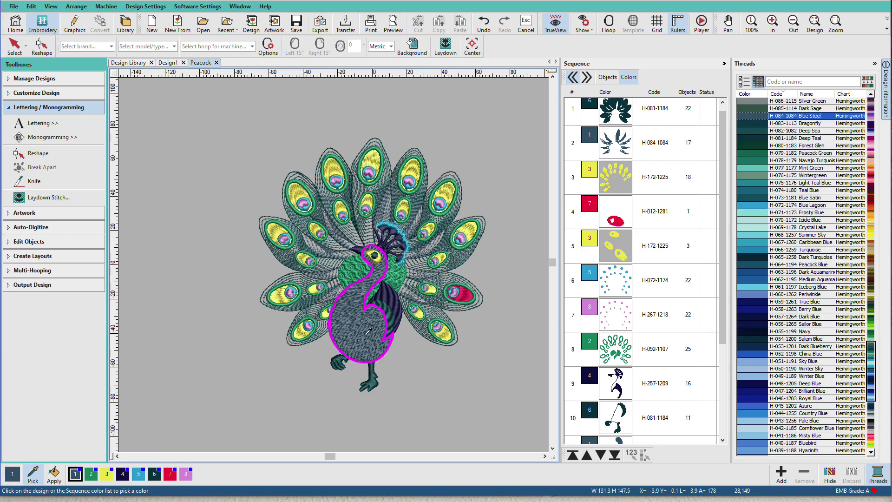
pyautogui.click(372, 369)
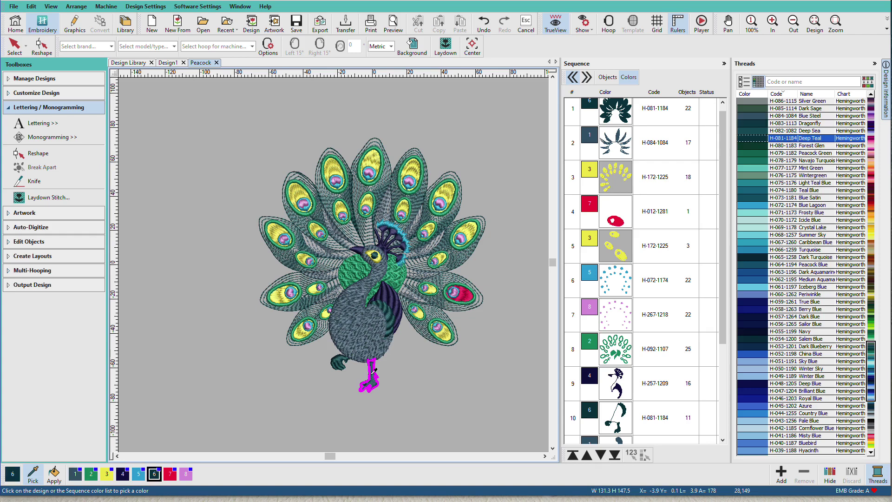
pyautogui.click(399, 296)
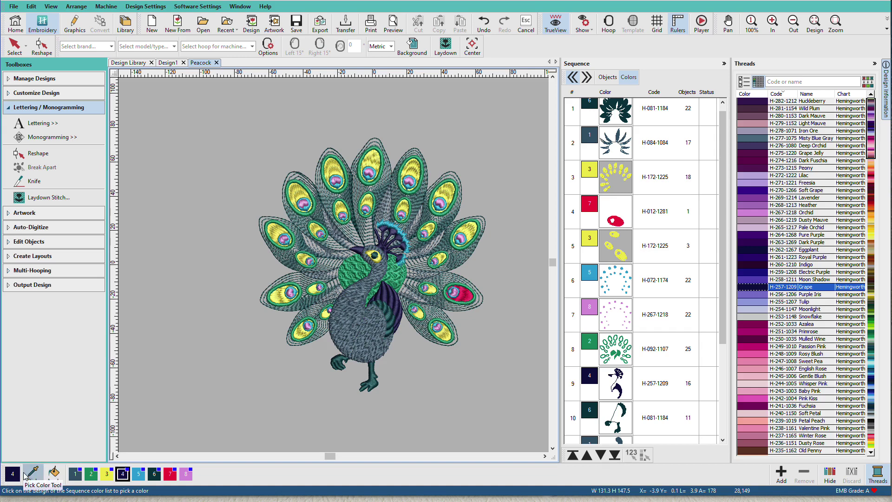
# - Apply palette swatch Jade H-092-1107 to the peacock's body
pyautogui.click(89, 476)
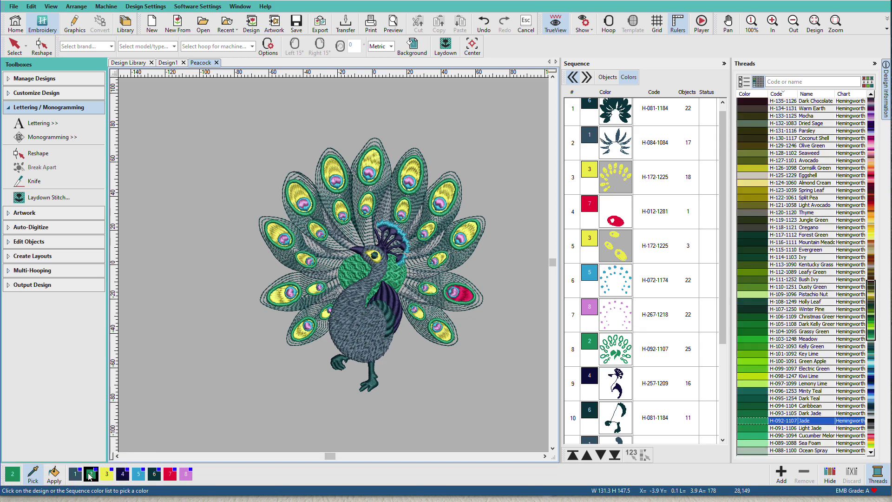
pyautogui.click(54, 473)
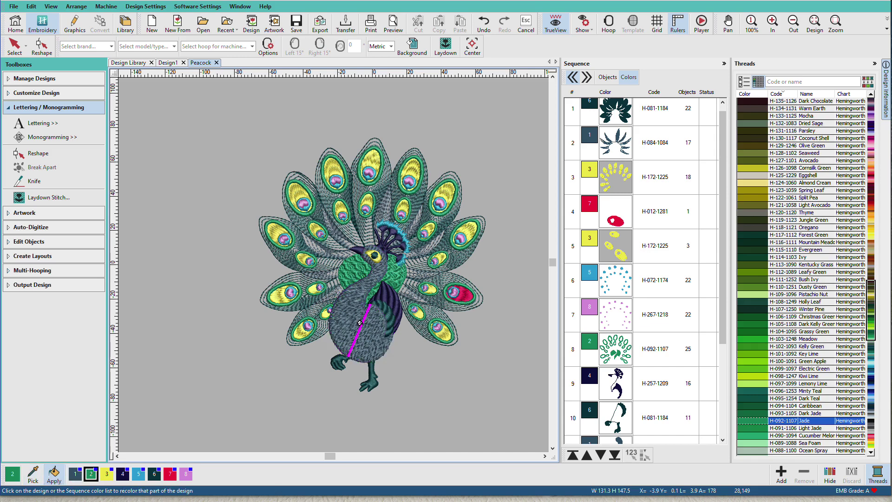
pyautogui.click(348, 312)
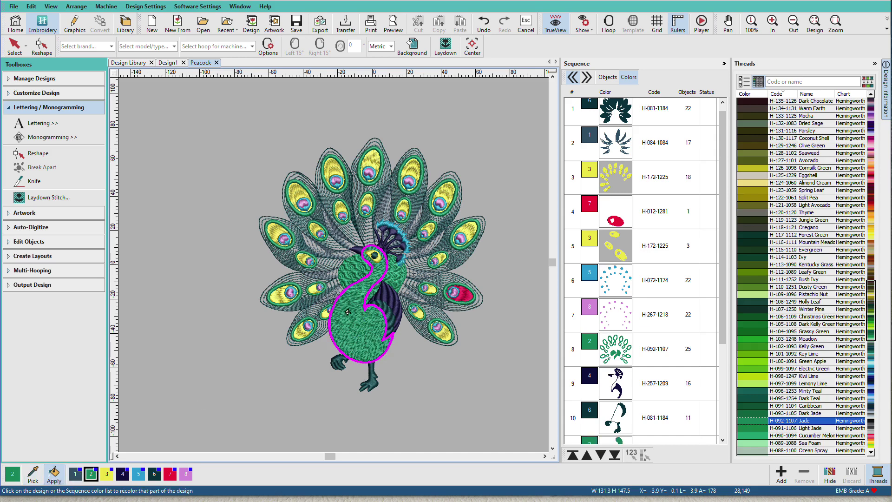